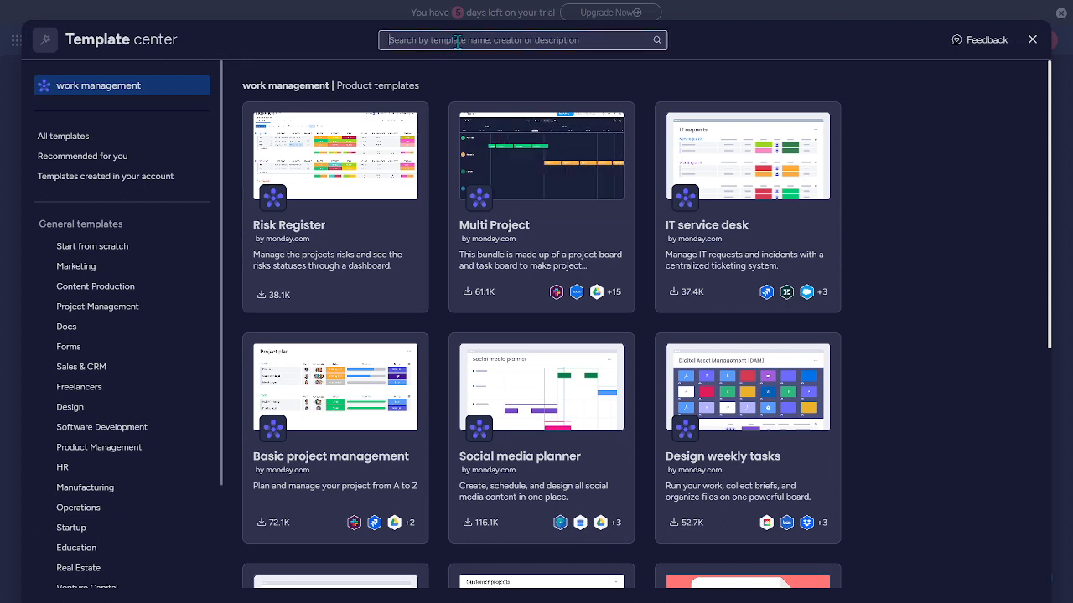
Search the template center for "project management"
text(p)
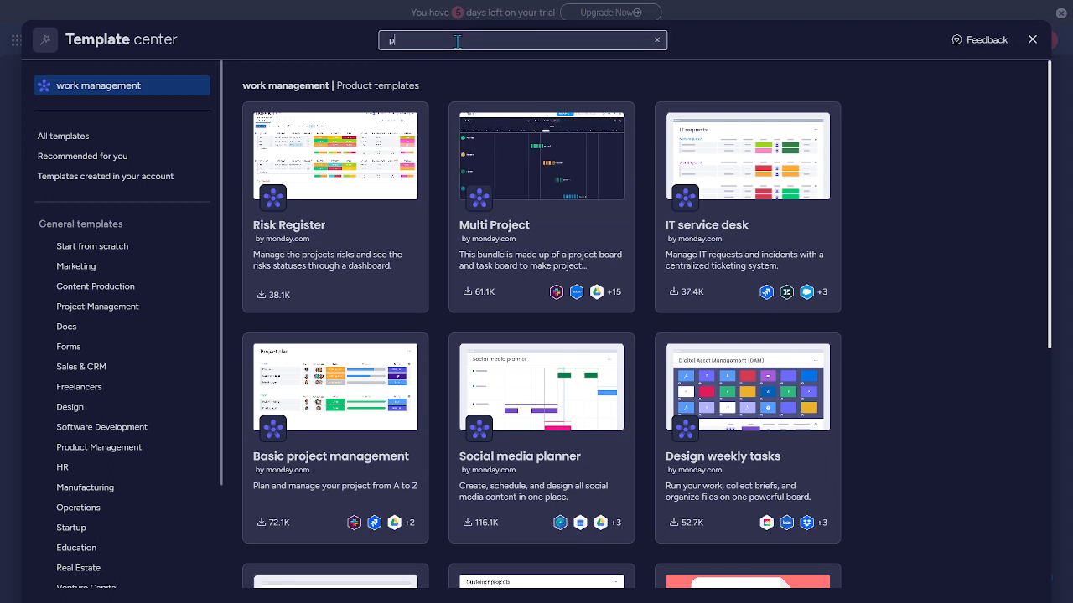
text(rr)
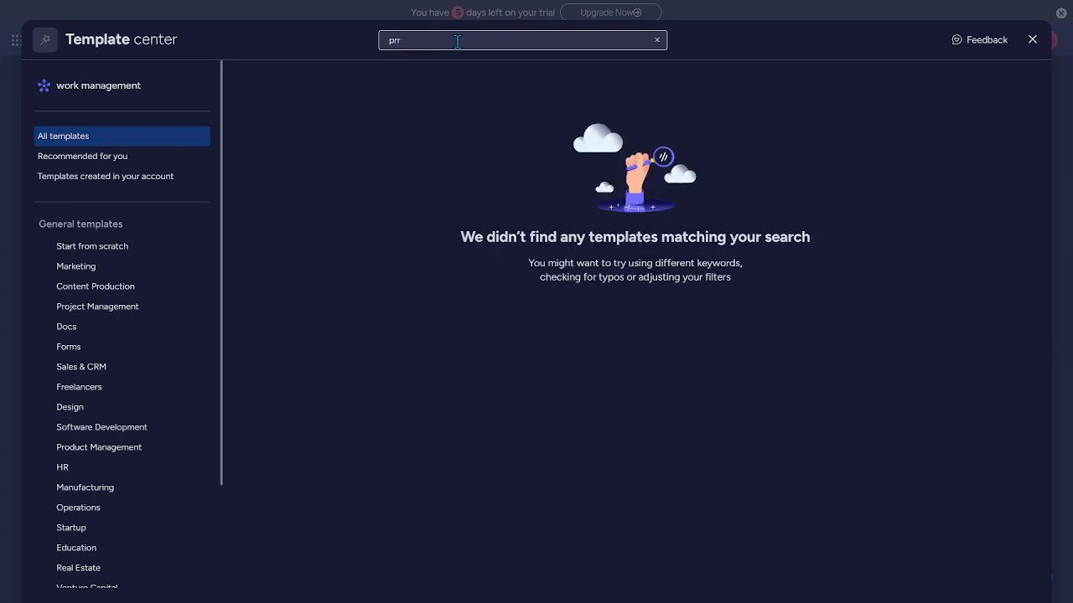
text(ojecroj)
text(oject)
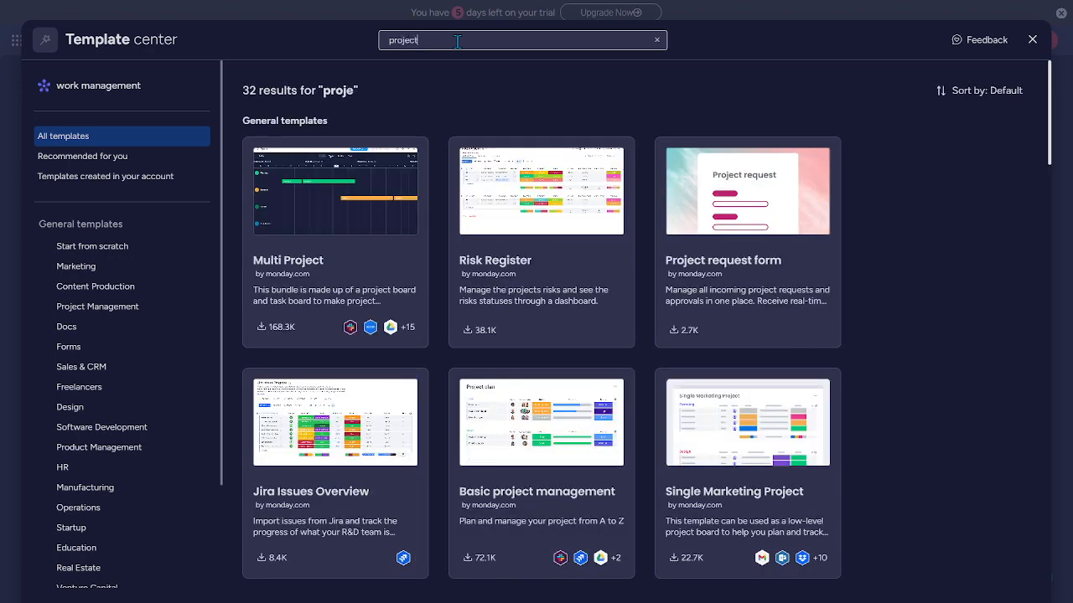
text( nabaf)
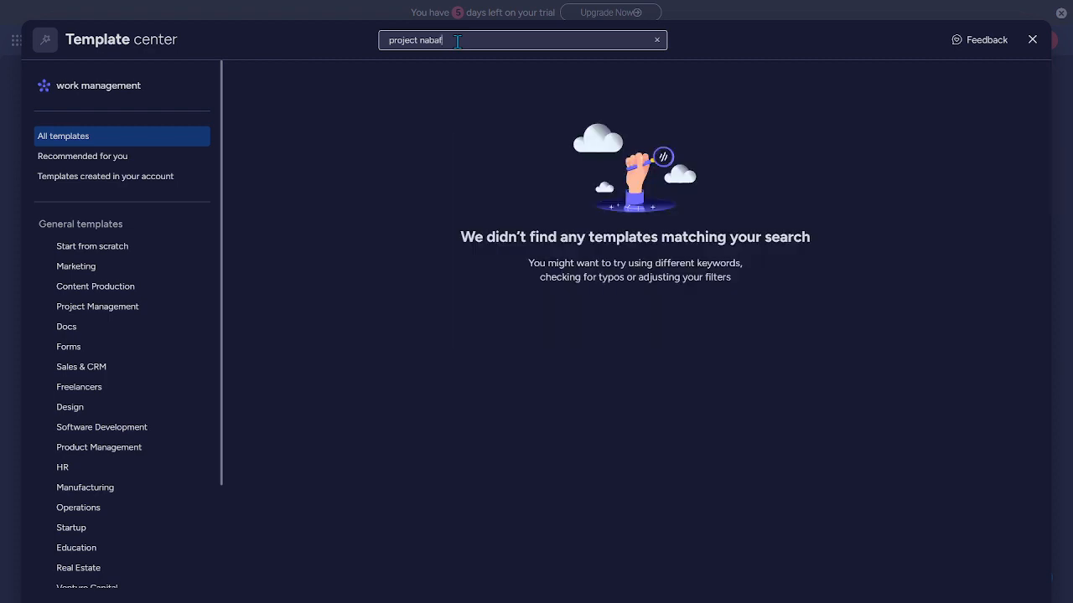
key(BackSpace)
key(BackSpace)
text(mana)
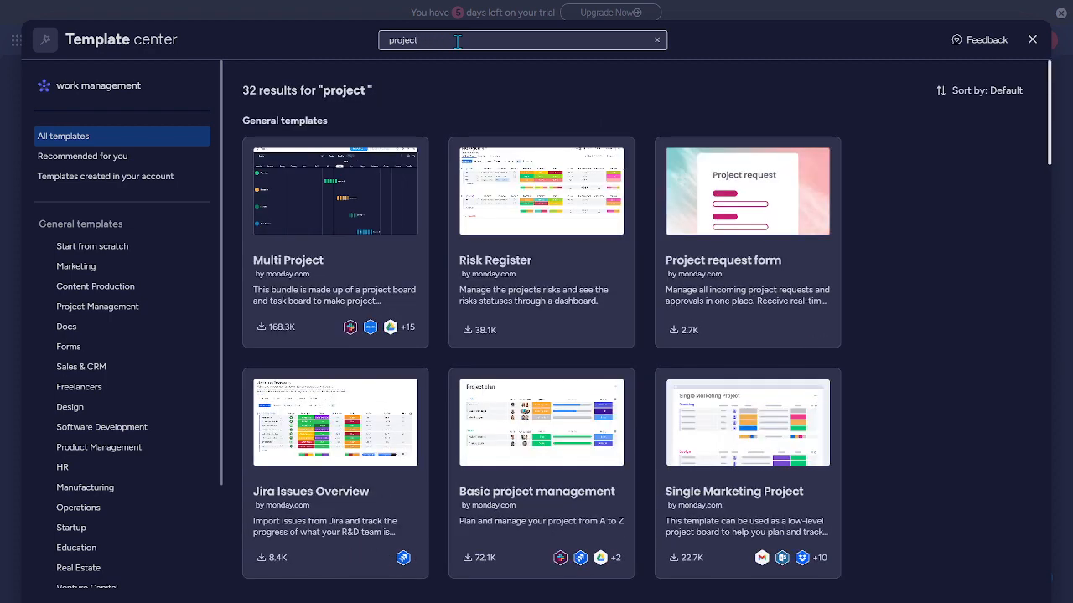
text(gement)
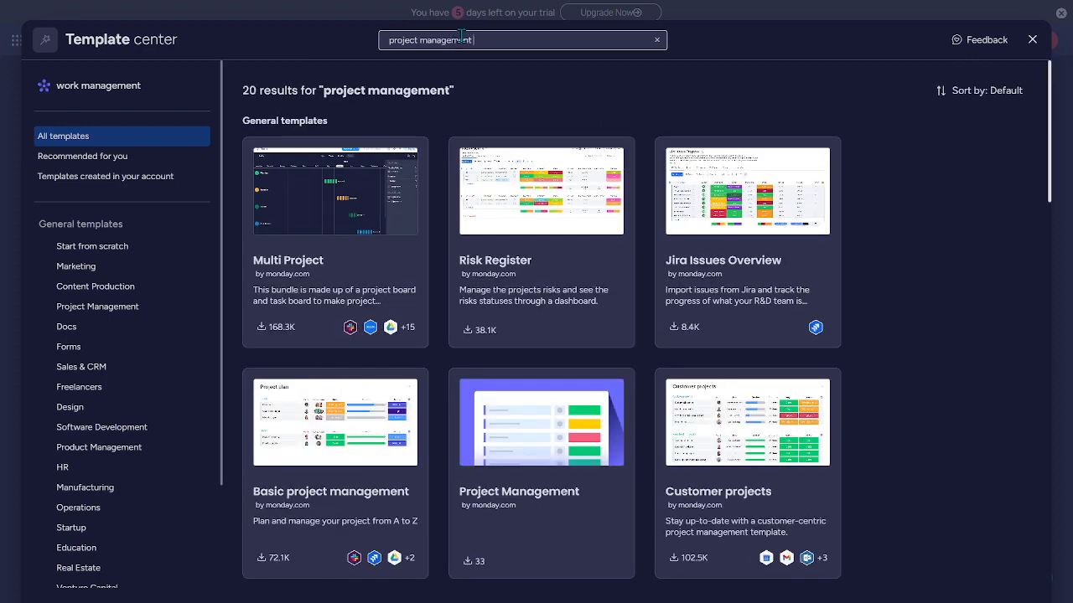
Open the Project Management template with no description from the results and use it to create a project board
scroll(536, 403, down, 1)
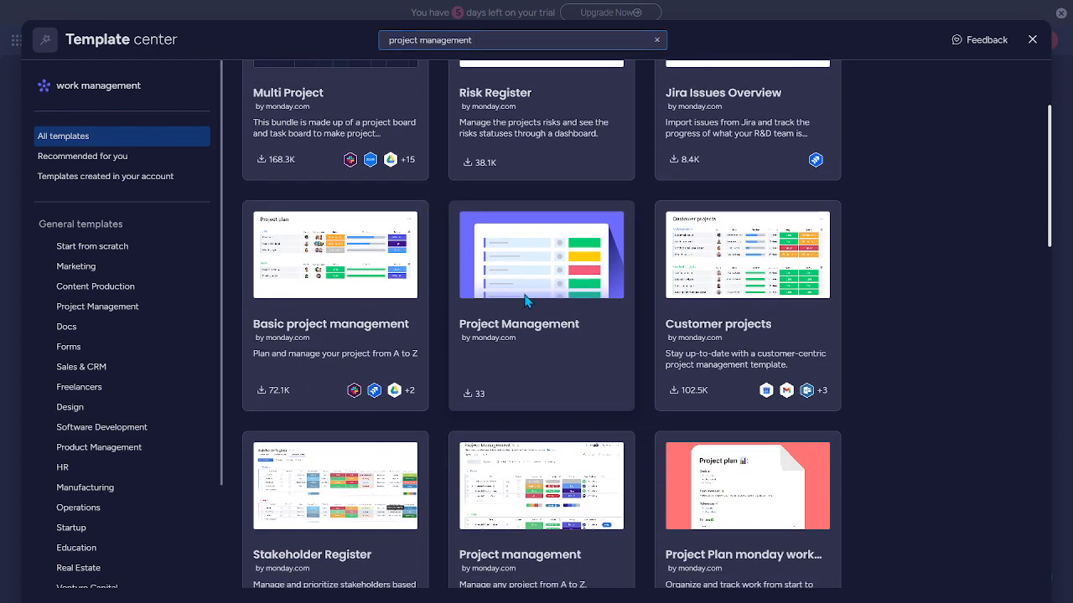
click(538, 338)
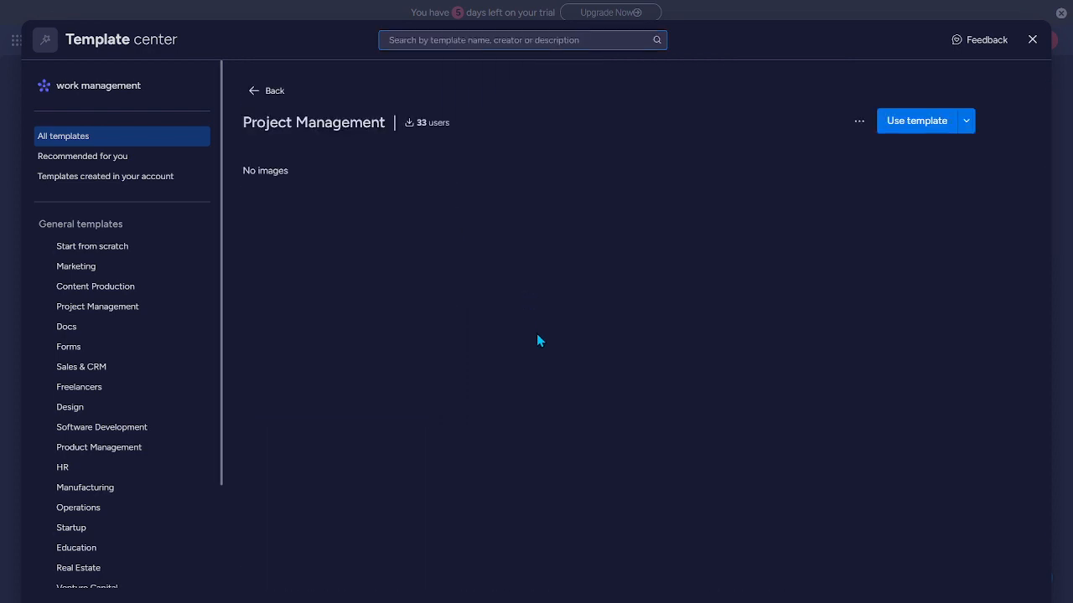
click(902, 128)
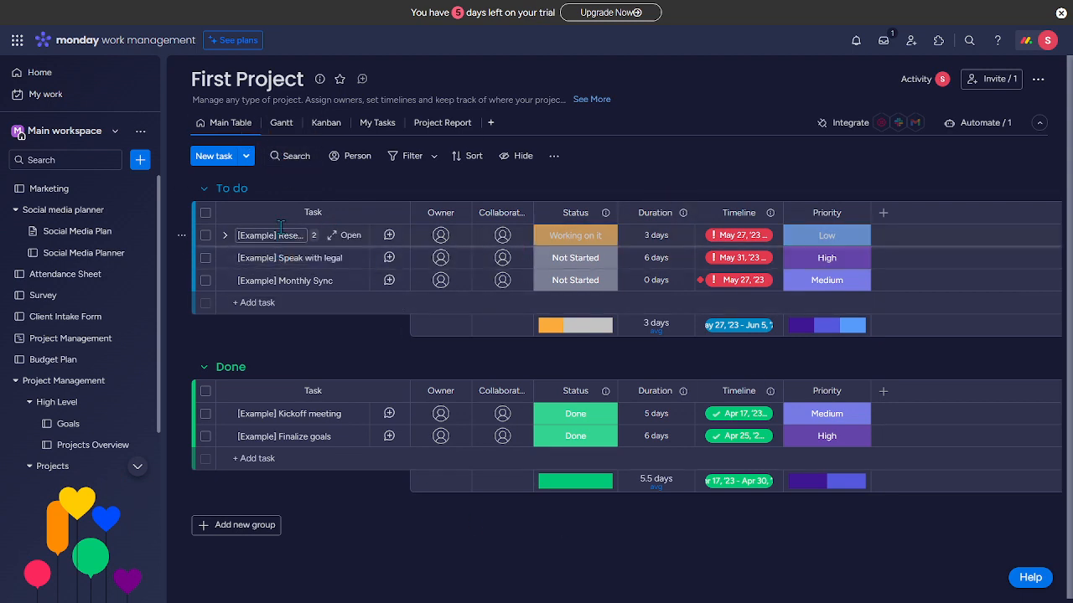
Rename the To do group as Home and the Done group as About Us
click(237, 186)
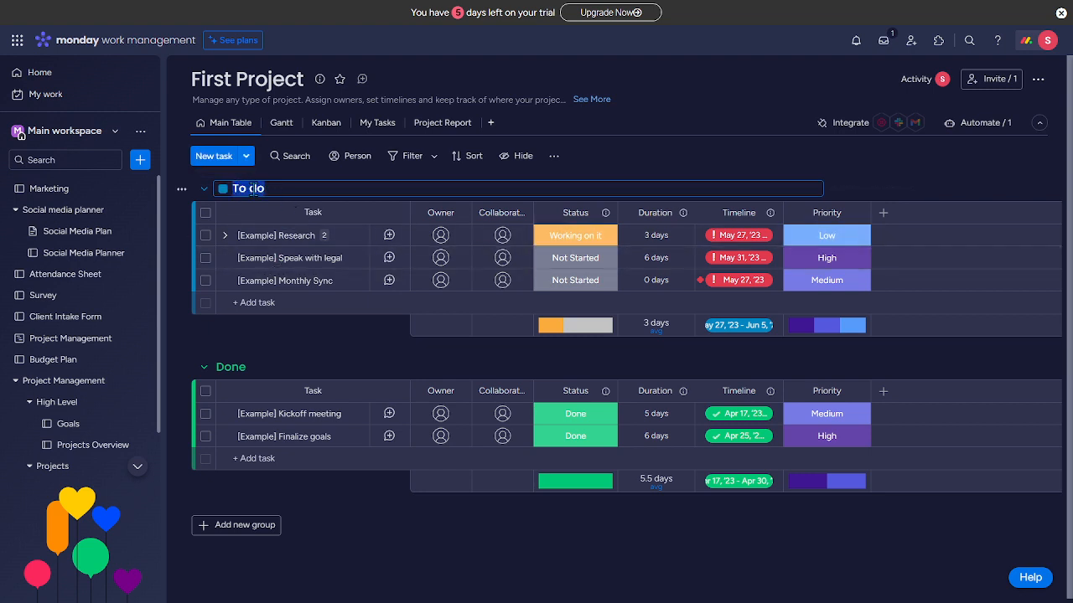
text(Hor)
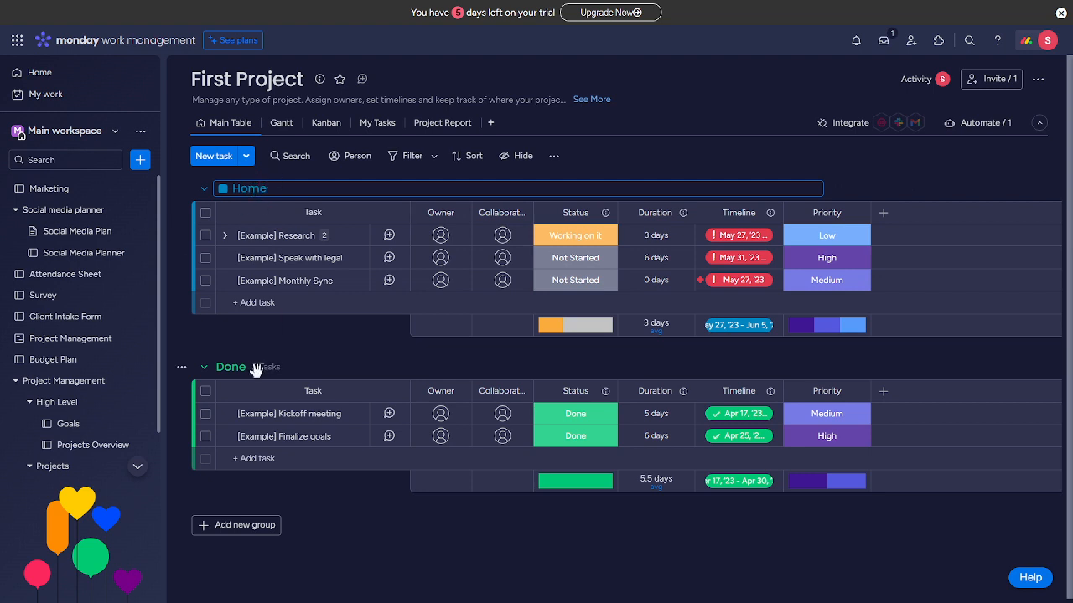
click(242, 367)
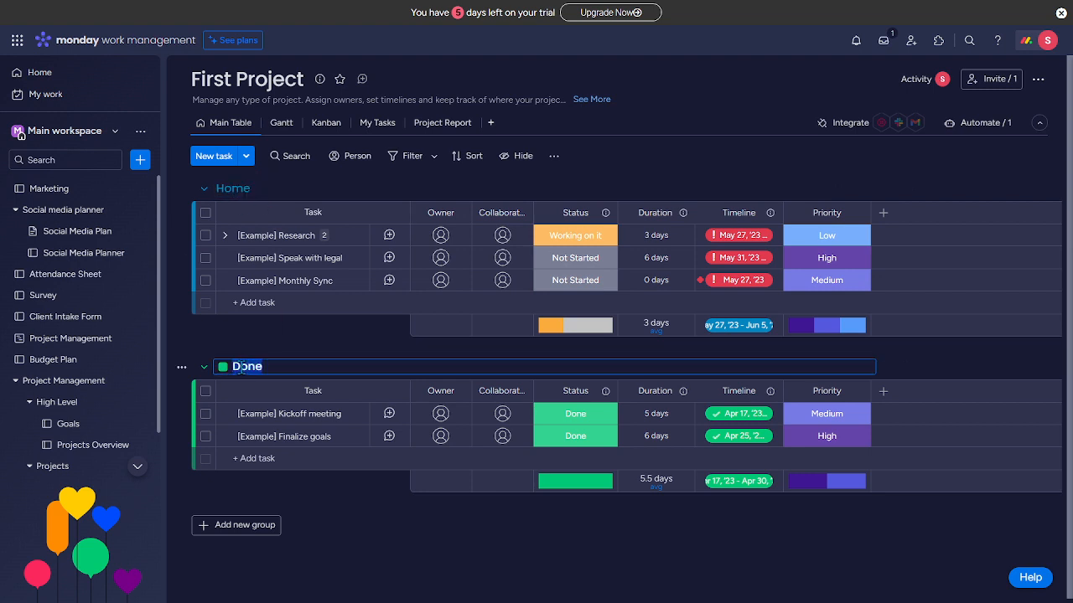
text(Ap)
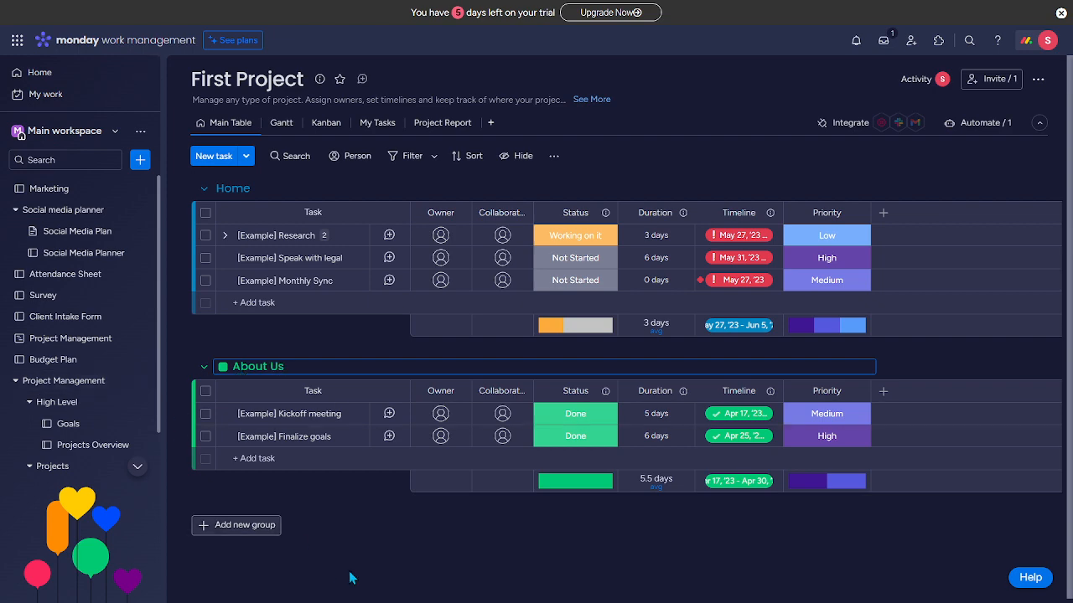
Add two new groups below the About Us group, keeping their default names
click(251, 525)
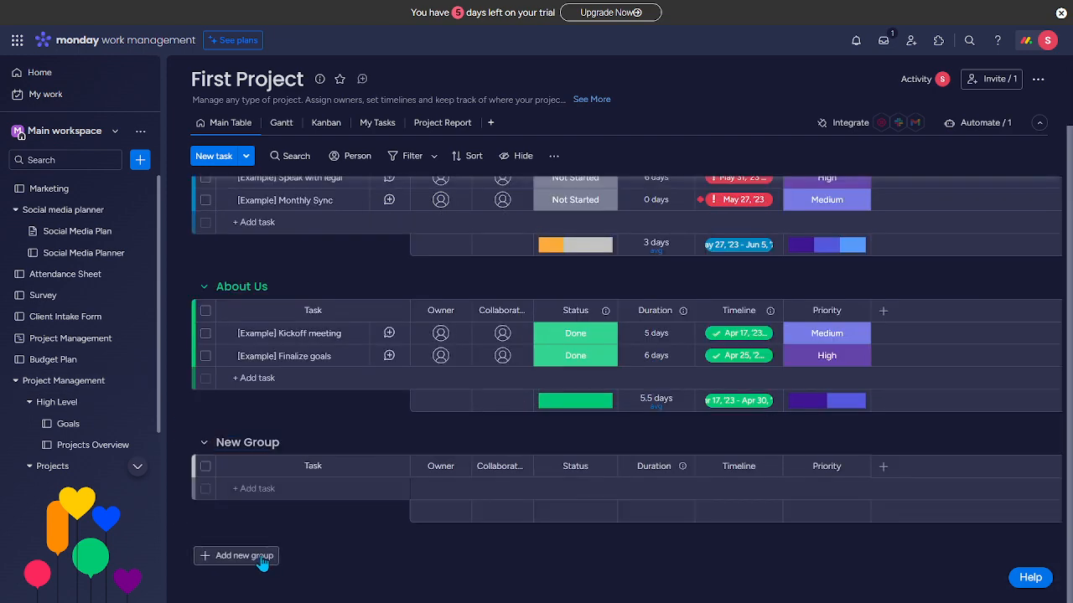
click(251, 556)
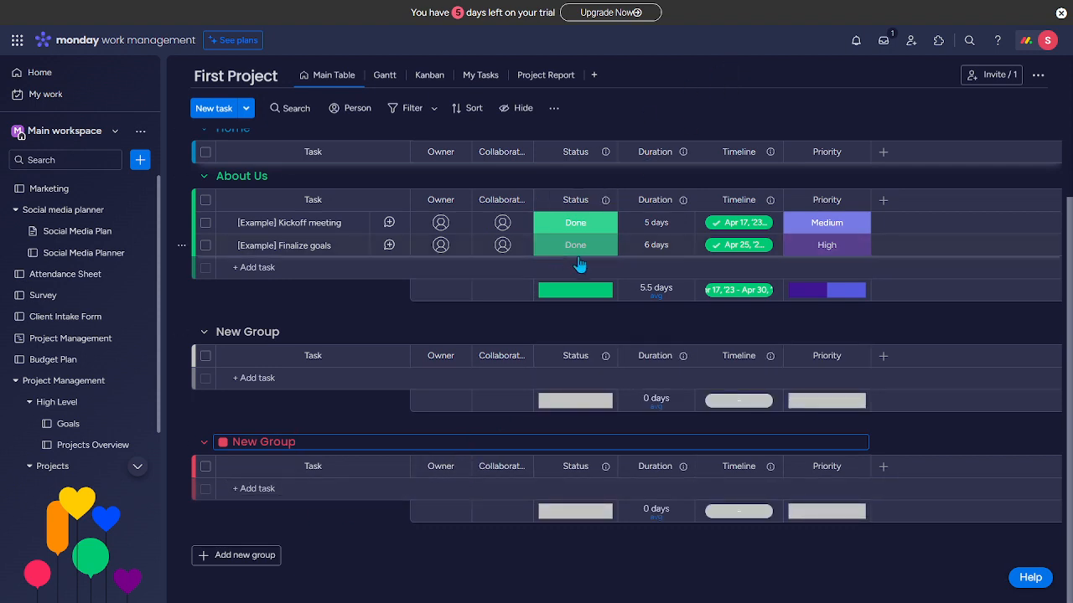
Expand the [Example] Research task in the Home group to view its subitems, and collapse it again
scroll(353, 323, up, 4)
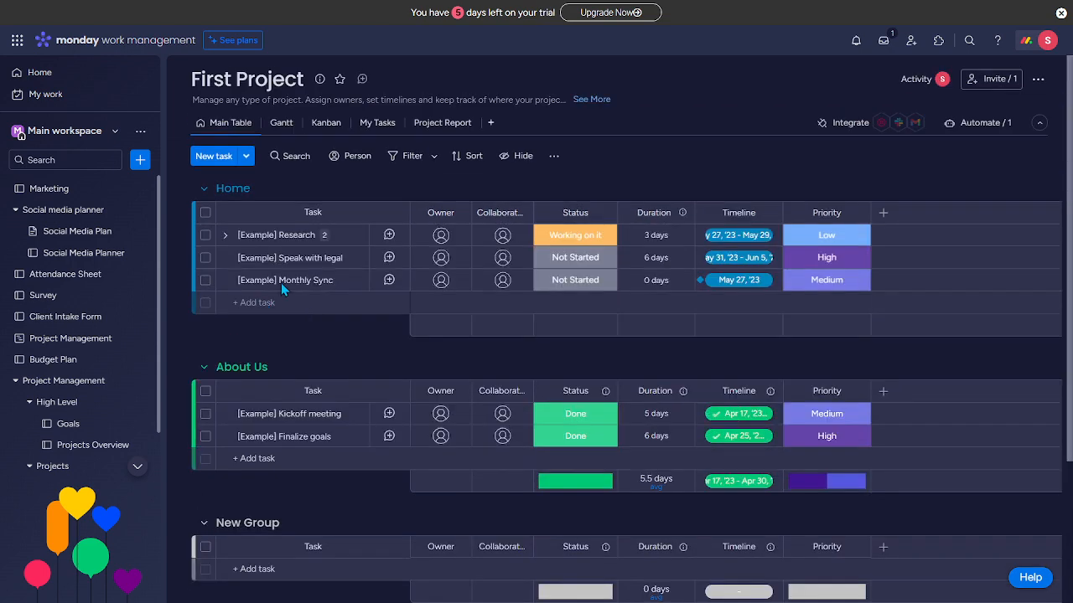
click(224, 236)
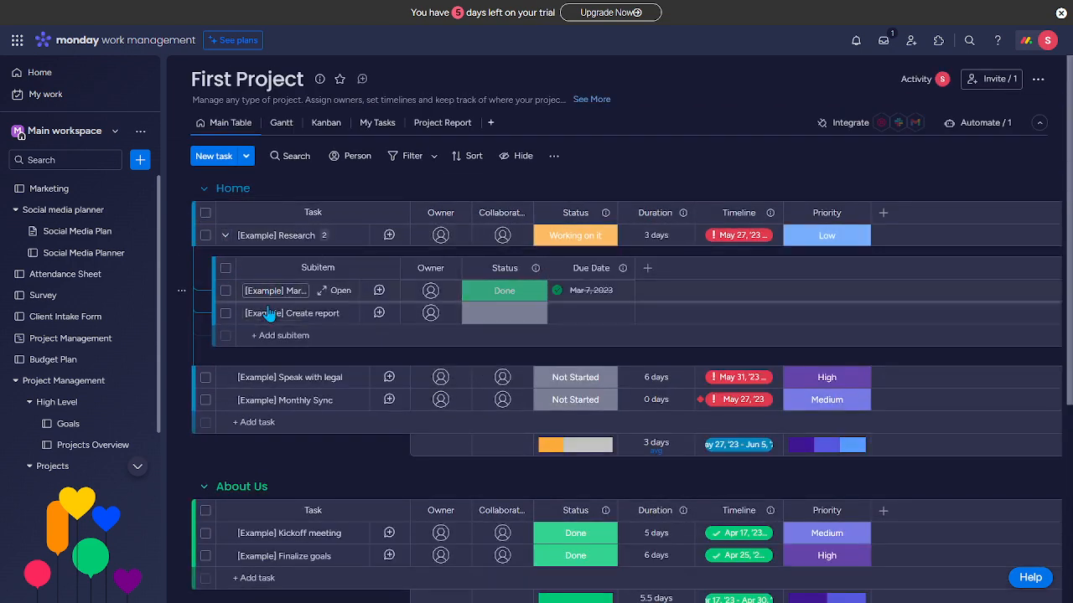
click(225, 236)
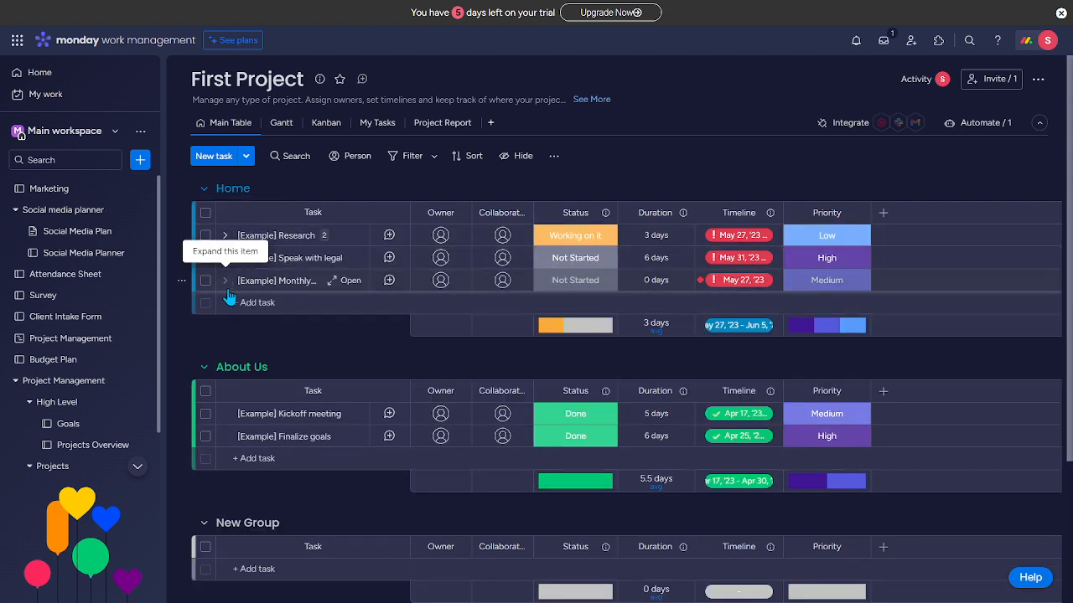
Add a task named "test" to the last new group on the board
scroll(248, 503, down, 3)
click(252, 545)
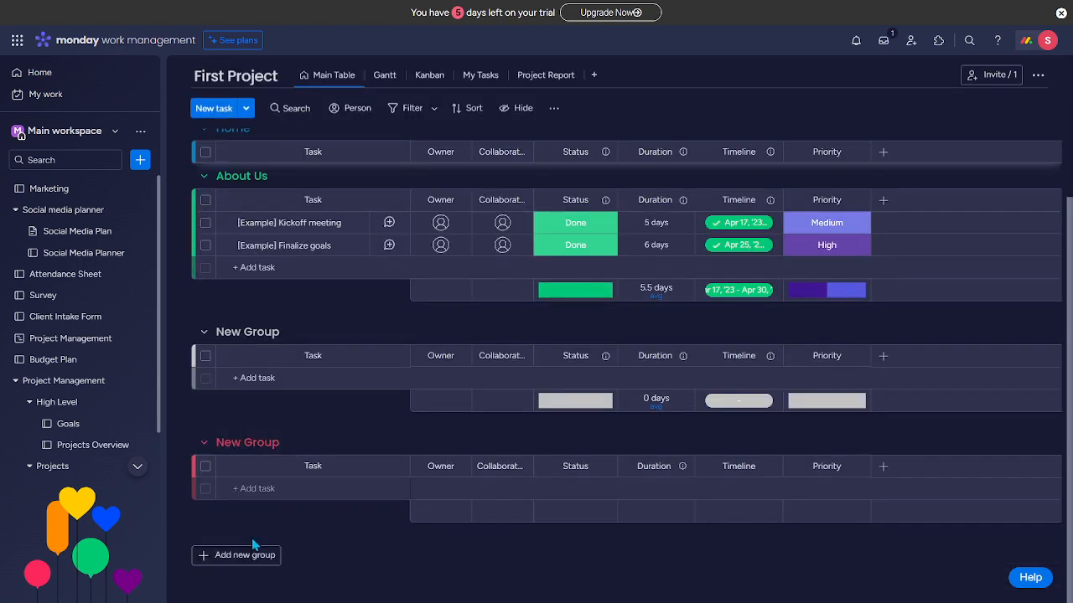
click(254, 488)
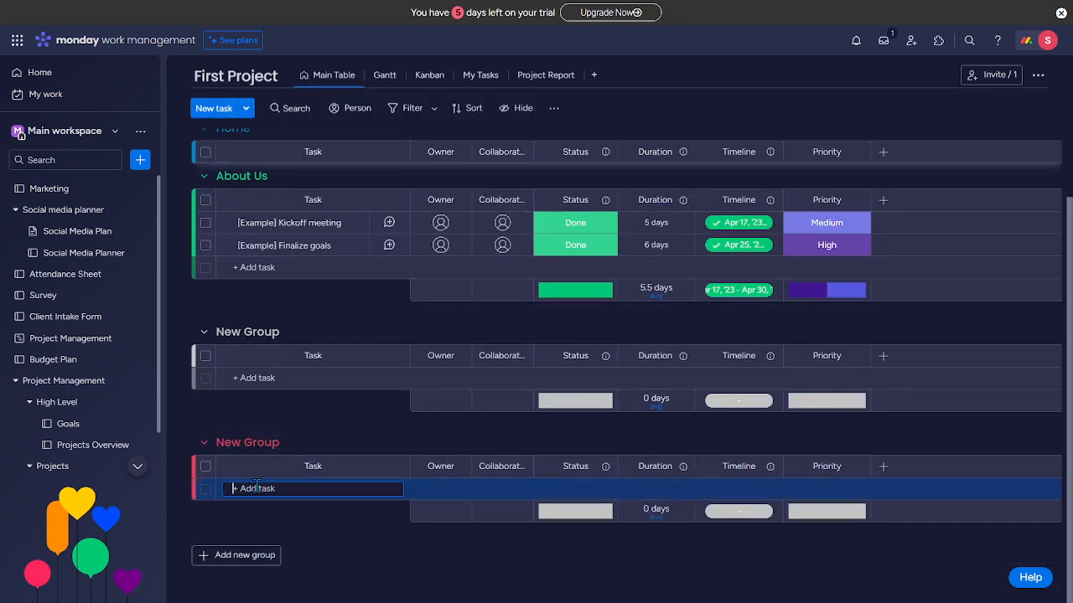
text(test)
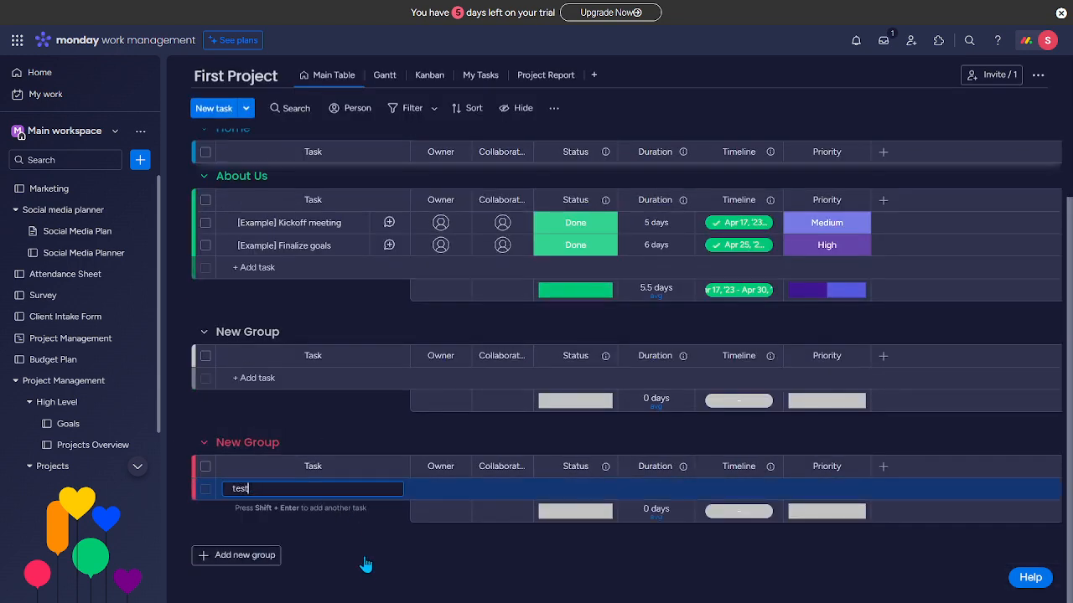
key(Return)
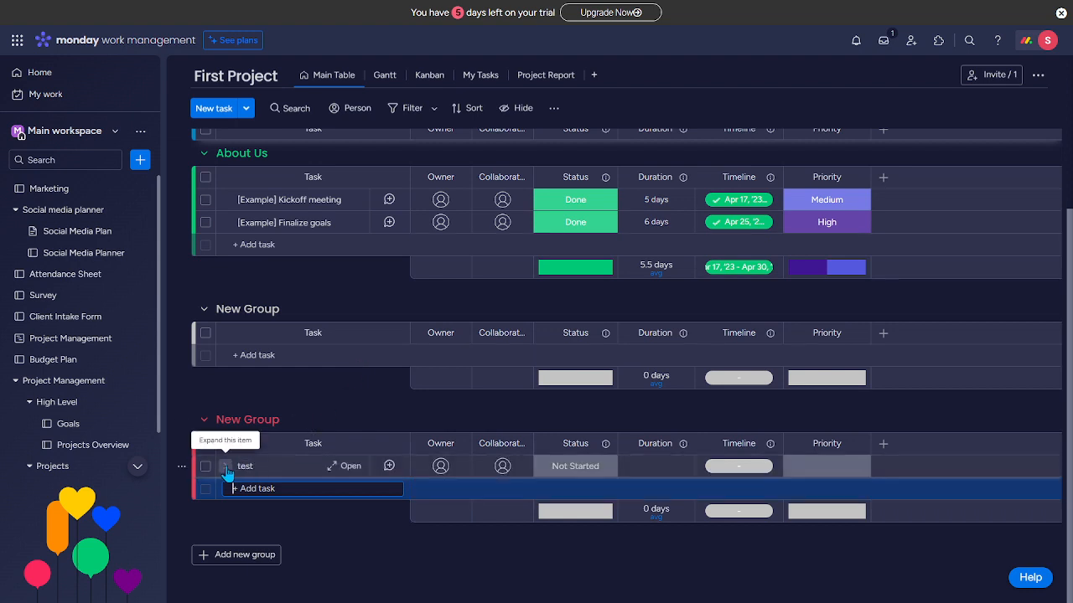
Add a subitem under the "test" task, keeping the default name Subitem
right_click(225, 469)
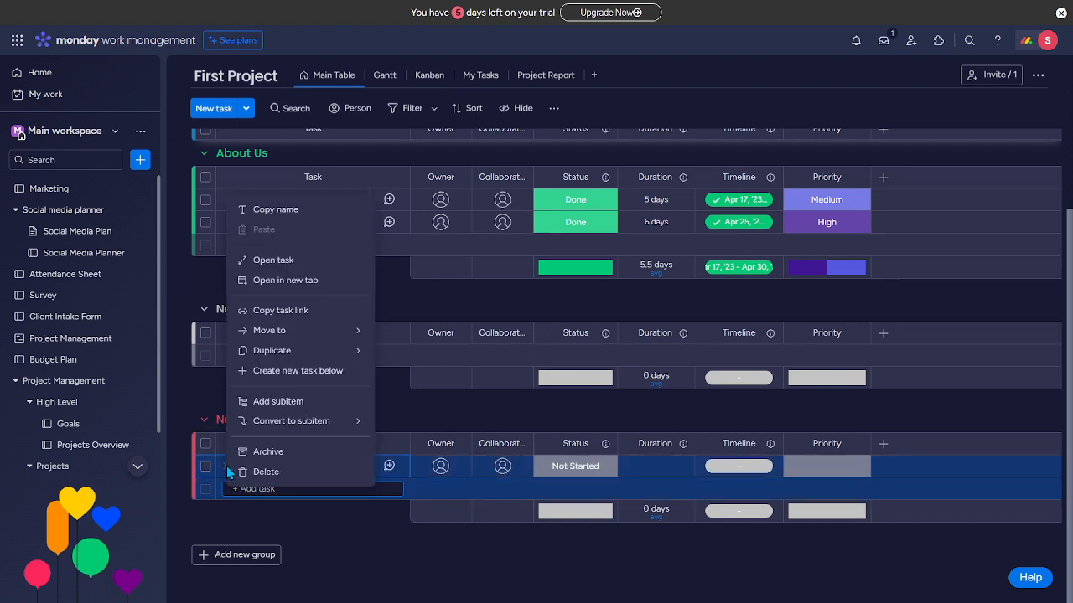
click(267, 401)
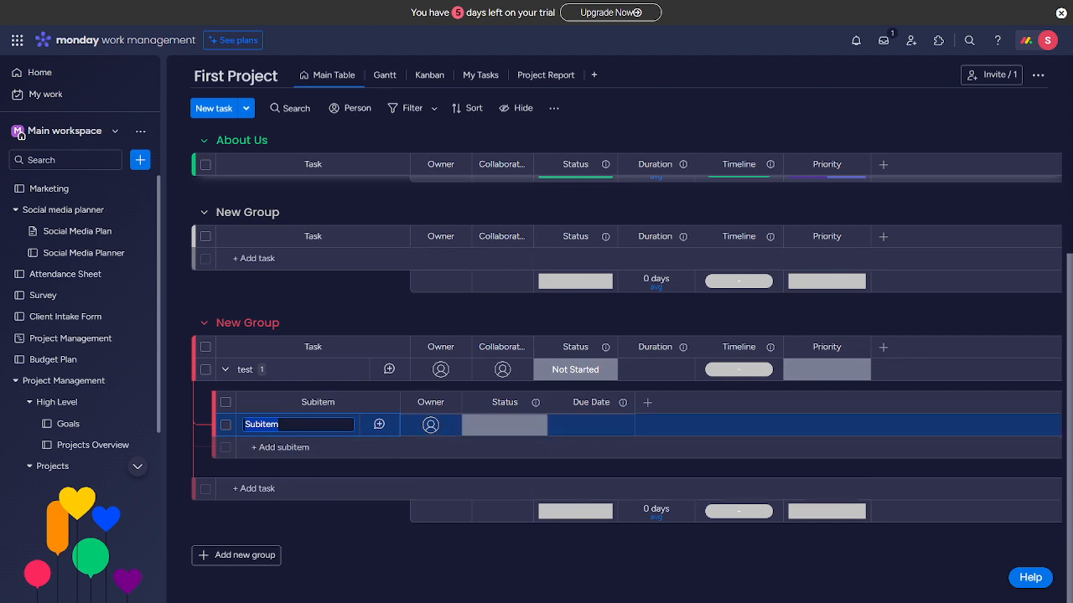
key(Return)
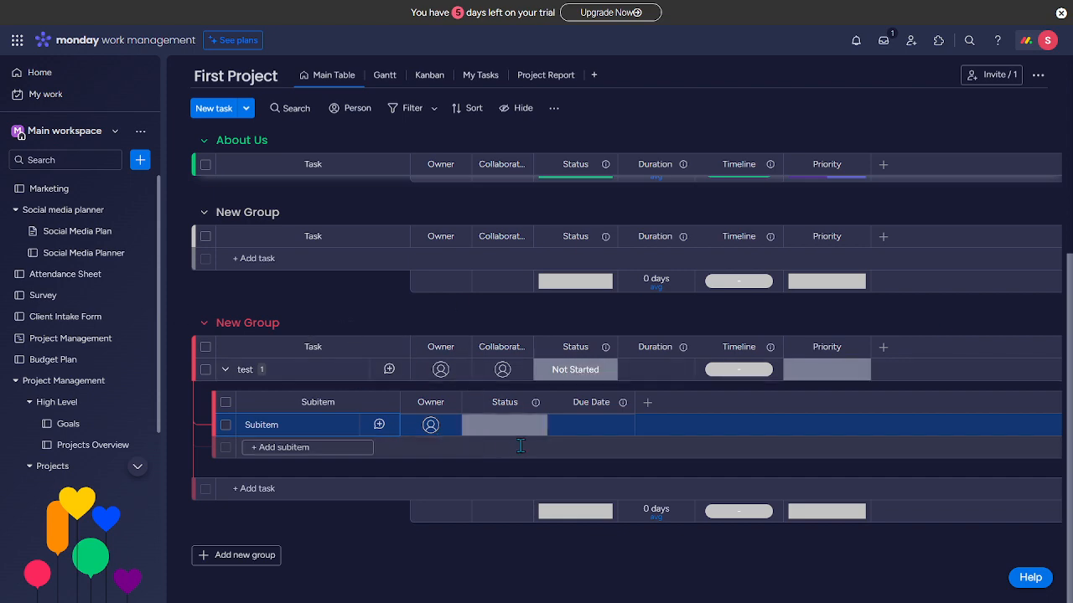
scroll(621, 403, up, 5)
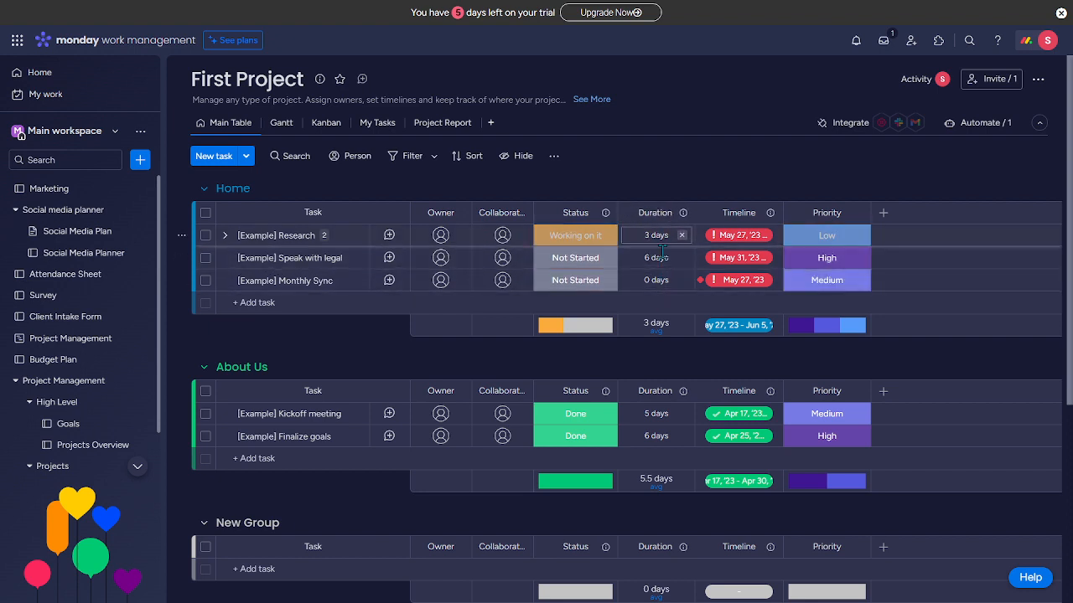
click(643, 212)
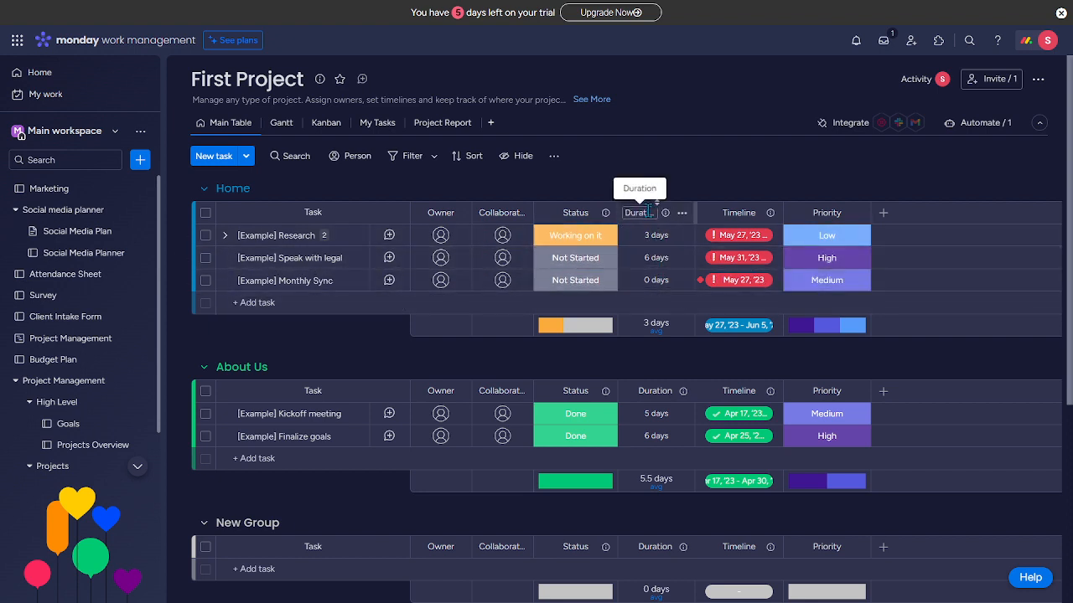
double_click(642, 212)
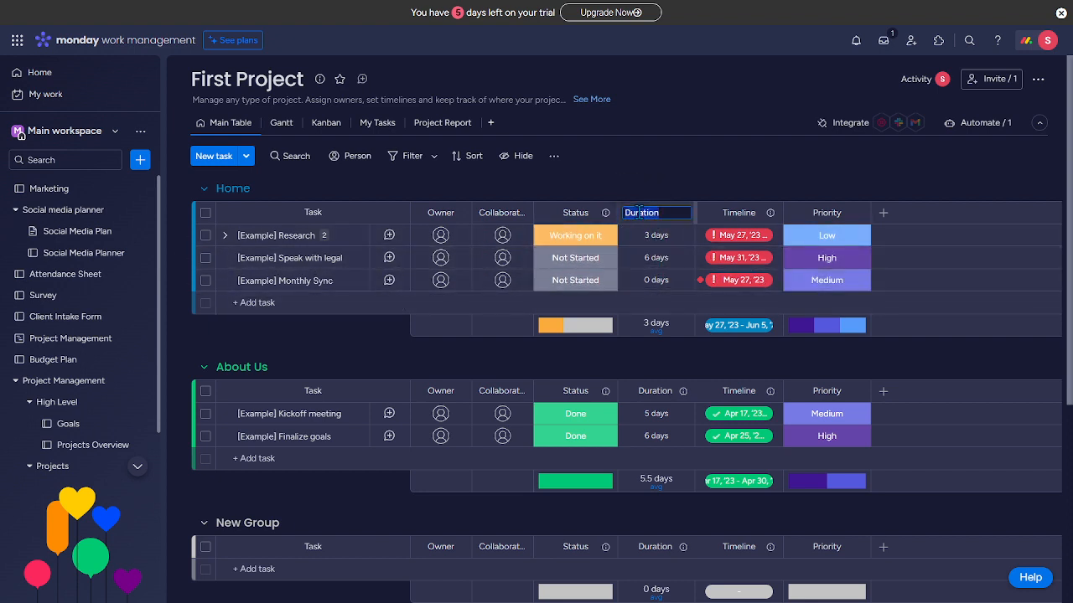
click(718, 163)
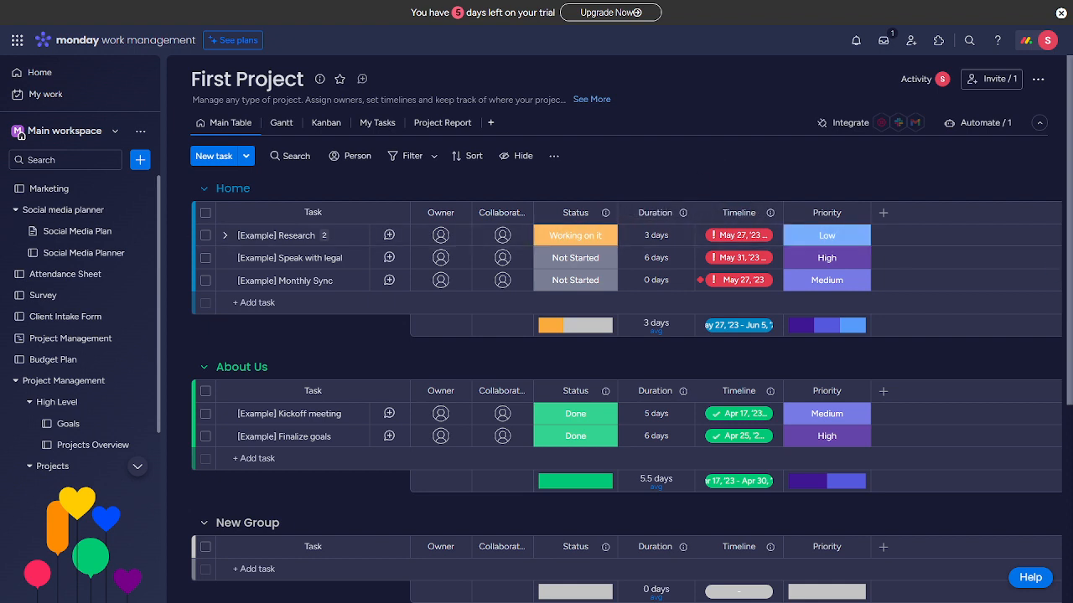
Open the updates of the [Example] Research task, close them, and look over the board's groups
click(389, 236)
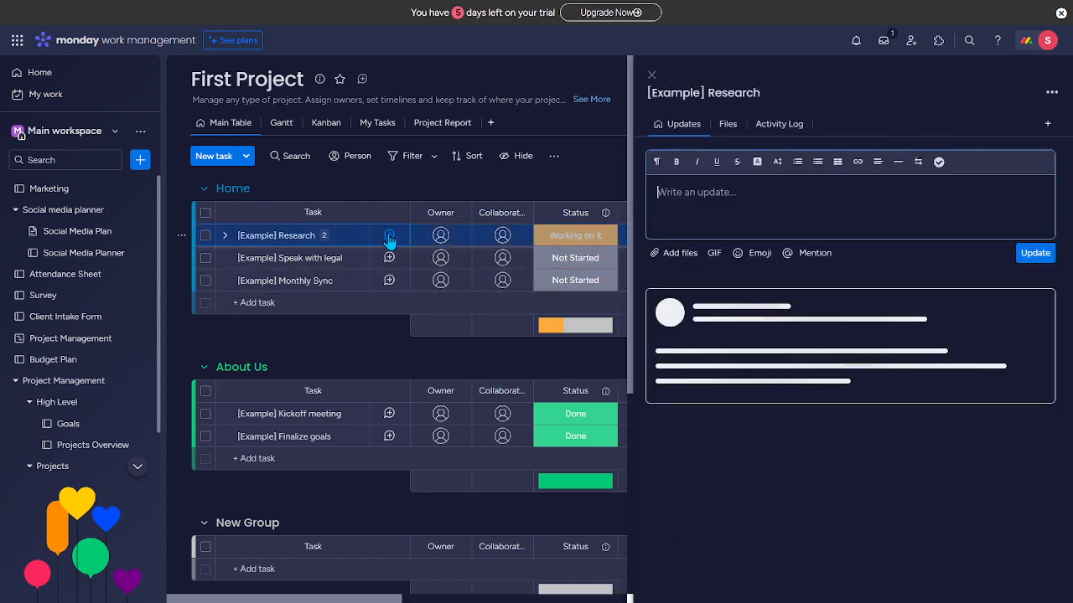
click(651, 72)
scroll(735, 430, down, 1)
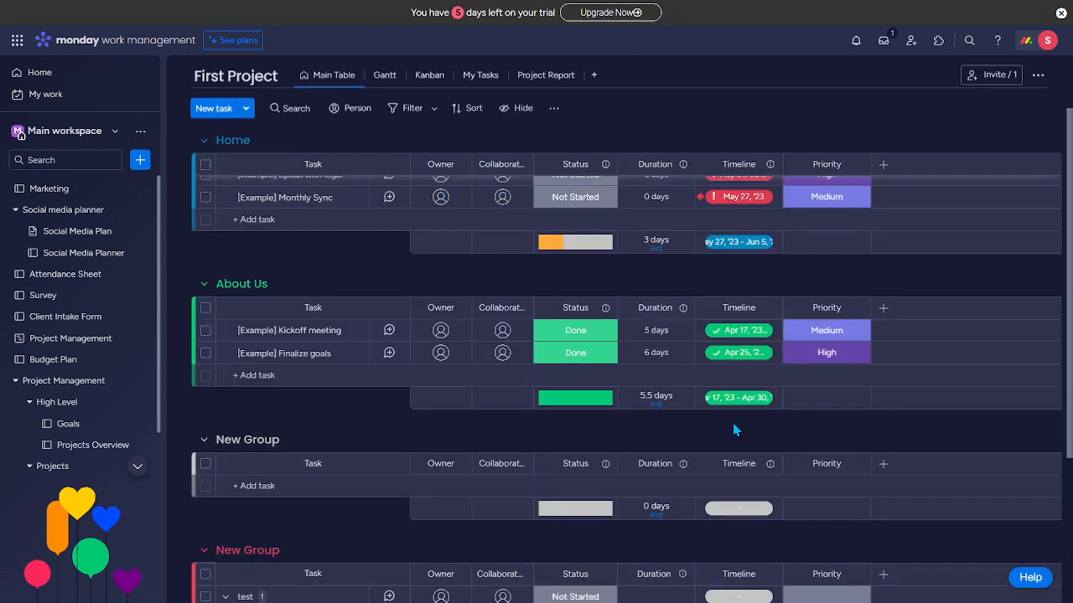
scroll(734, 430, up, 1)
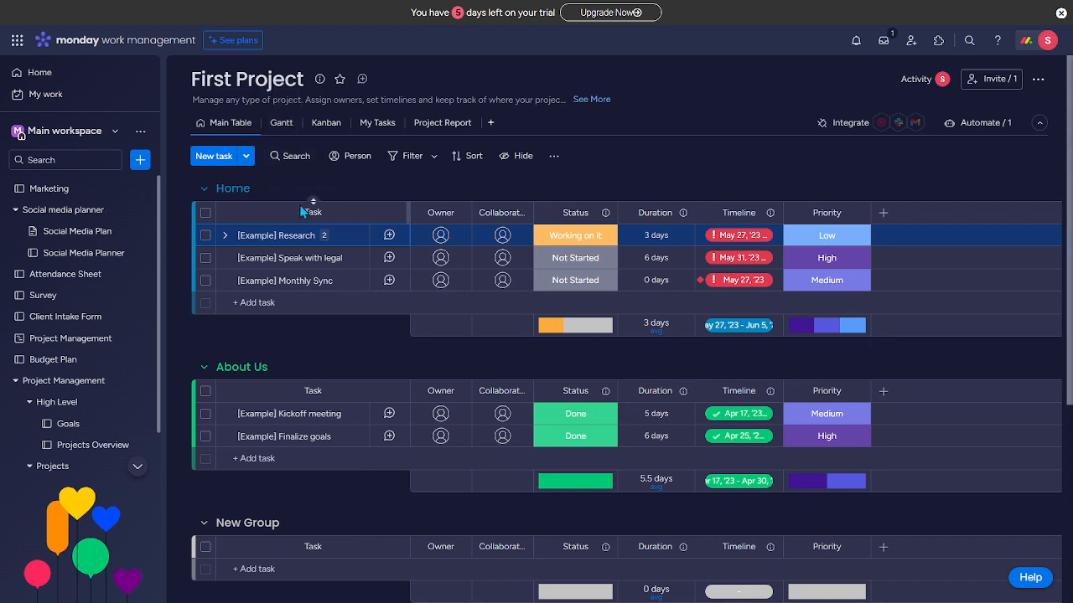
View the project's Gantt timeline and add a Chart view to the board
click(275, 125)
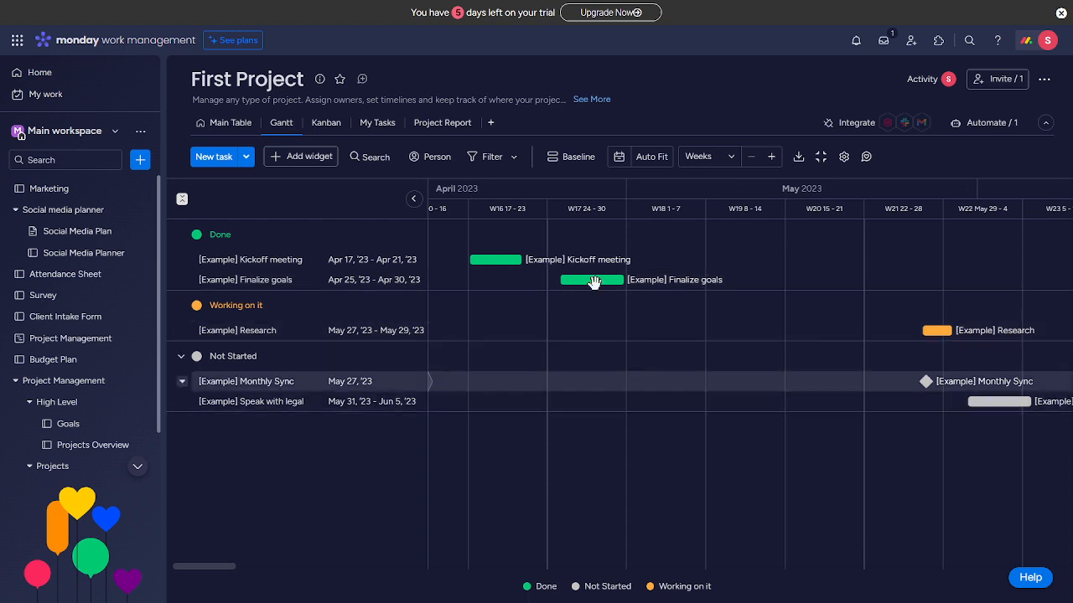
click(492, 123)
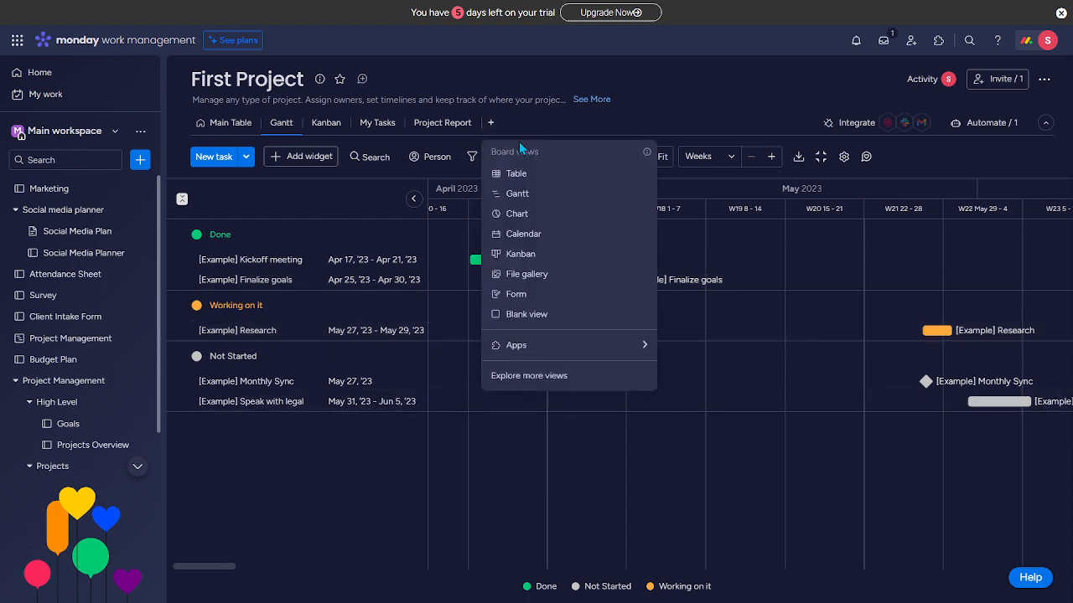
click(517, 214)
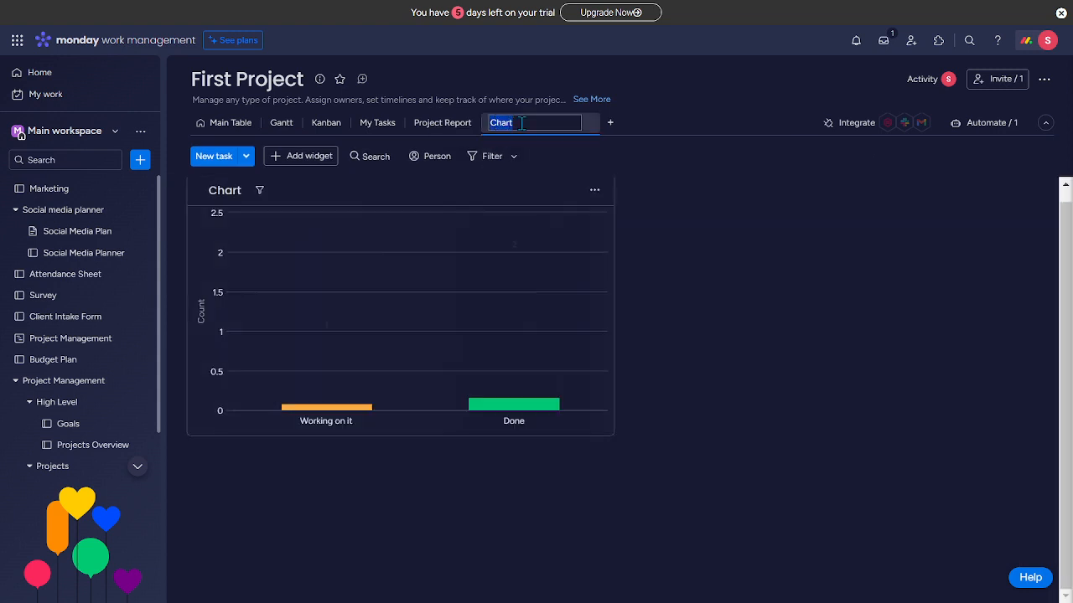
Keep the Chart view's default name, add another Kanban view to the board, and look over the available board views
click(677, 195)
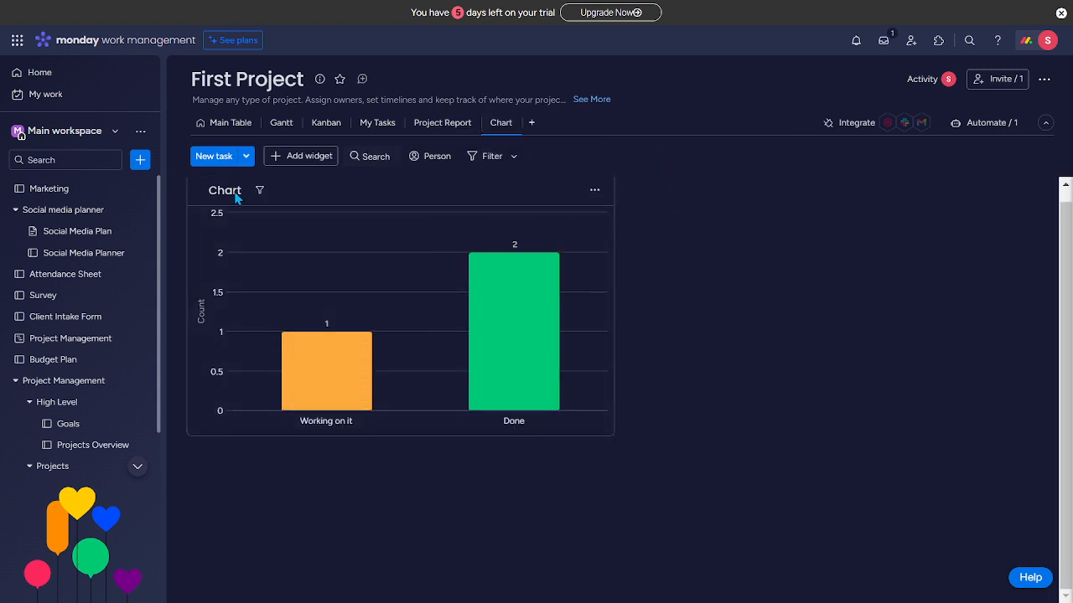
click(531, 124)
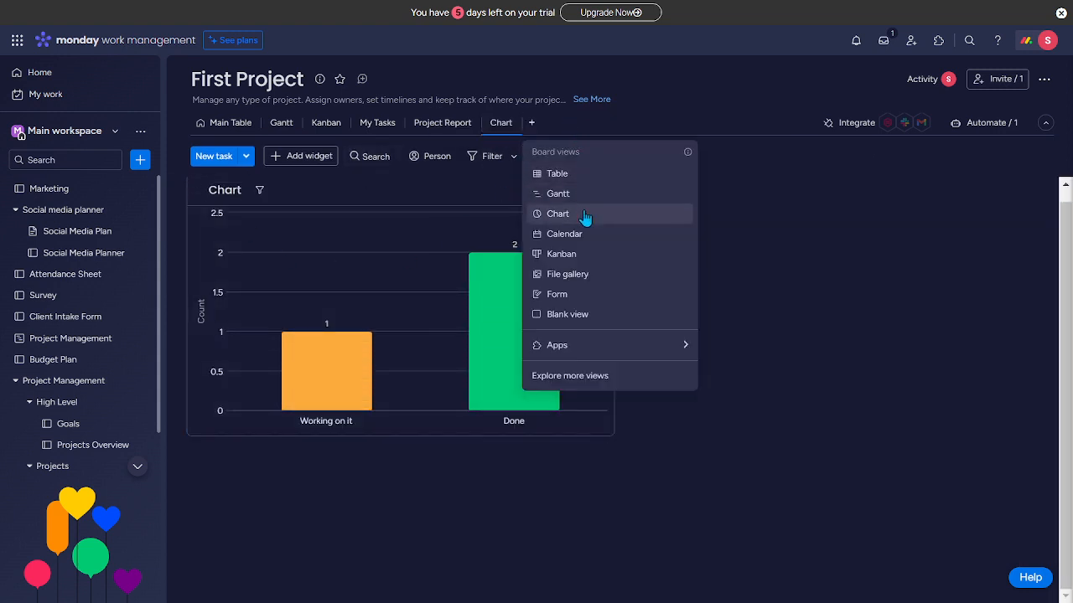
click(591, 256)
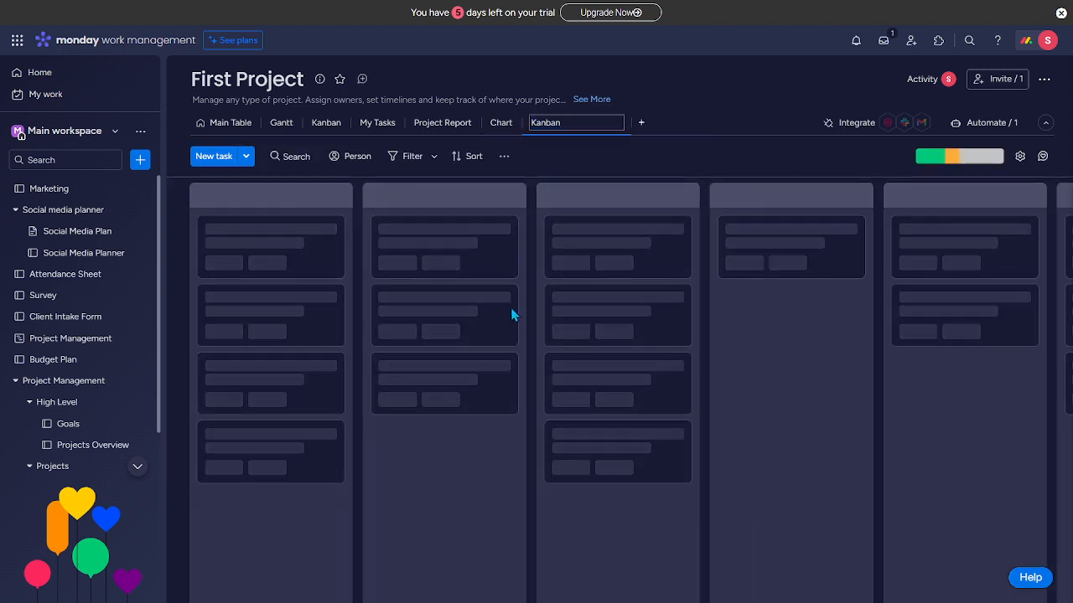
click(641, 123)
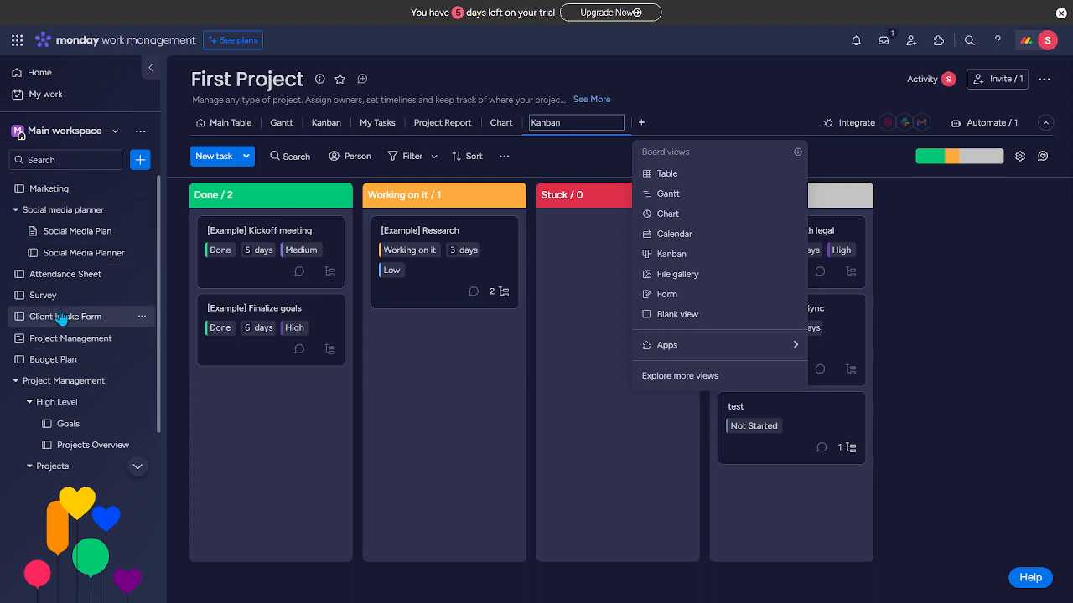
Collapse and re-expand the Projects folder in the workspace and look through its folder options without changing anything
scroll(50, 322, down, 3)
click(35, 285)
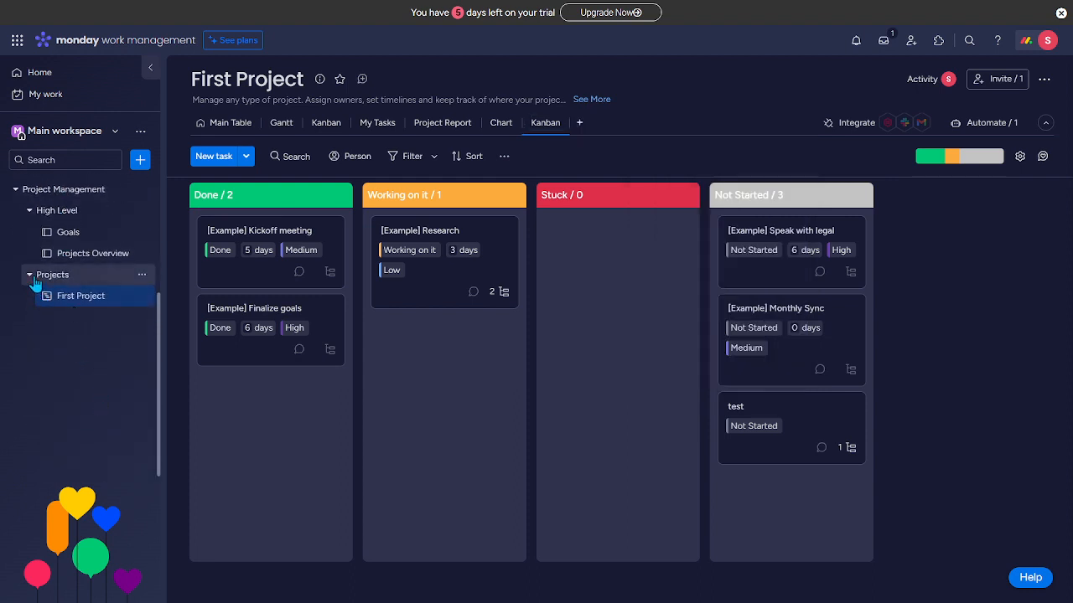
click(28, 278)
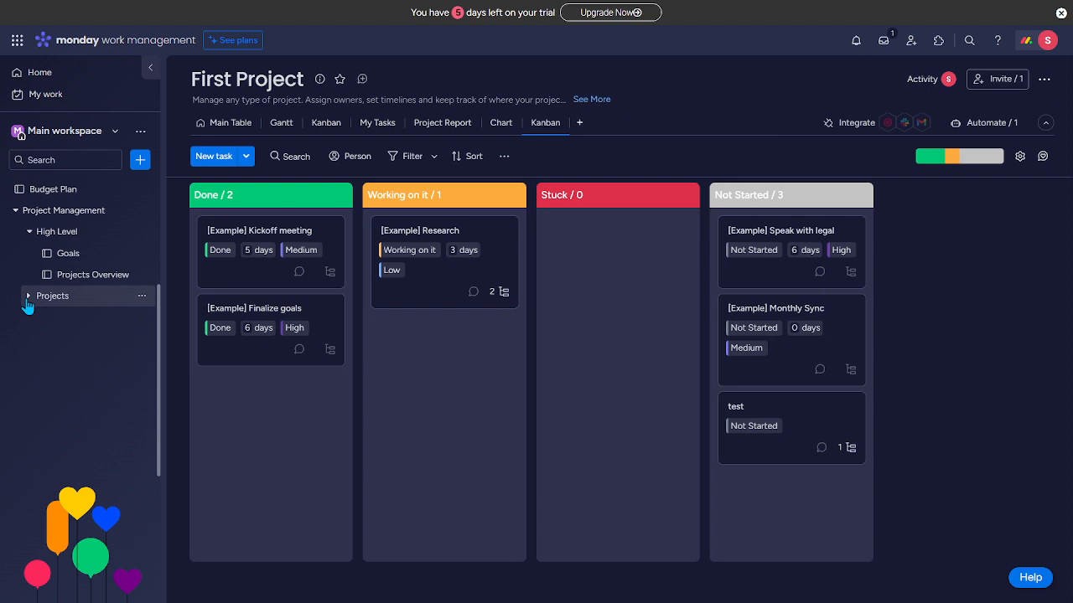
click(27, 300)
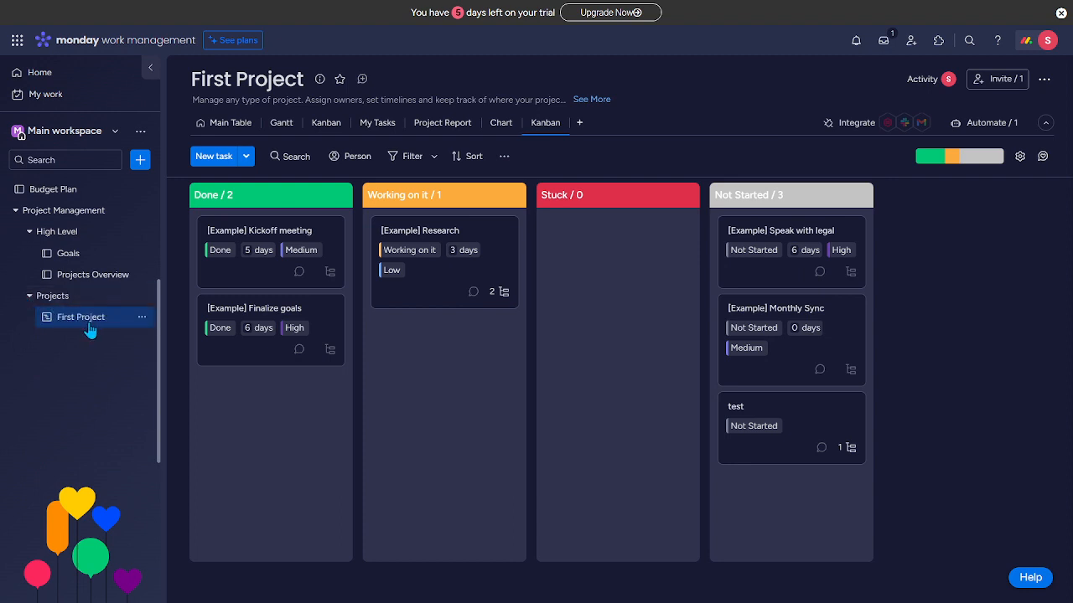
click(141, 298)
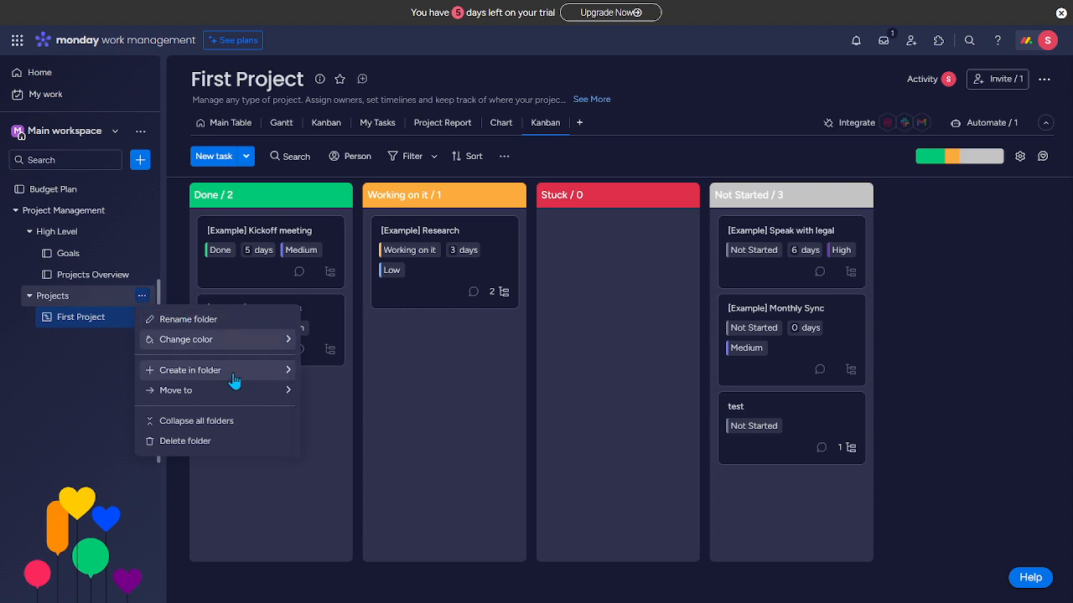
click(31, 299)
click(31, 298)
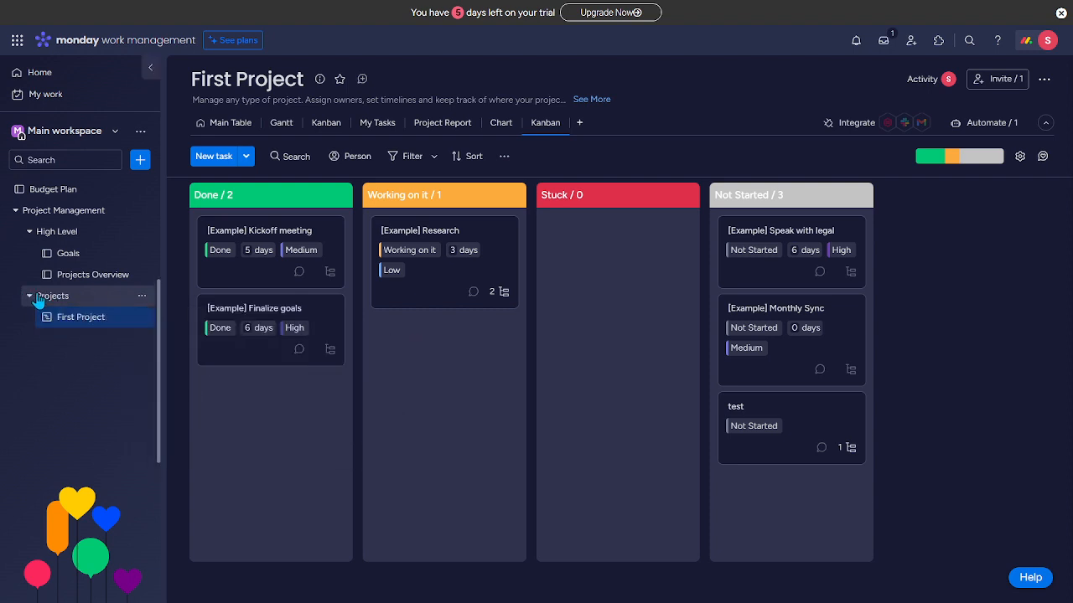